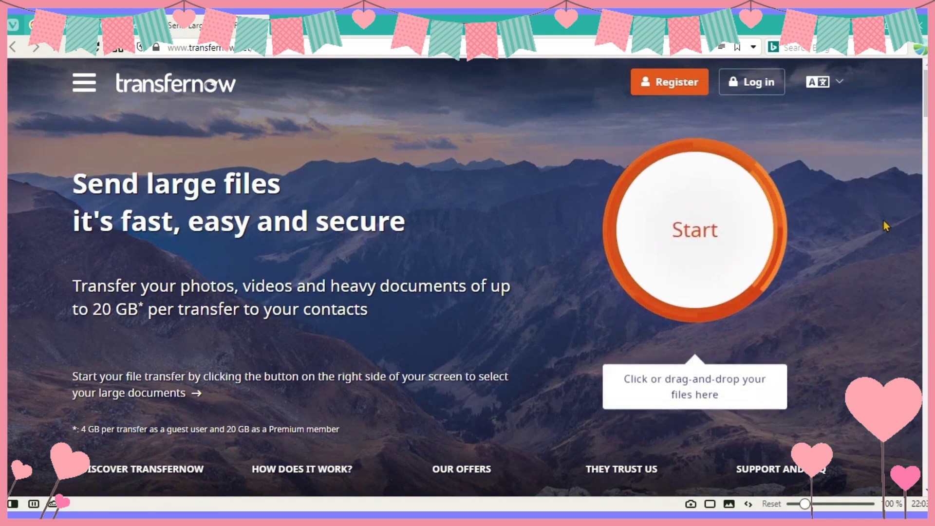
click(672, 82)
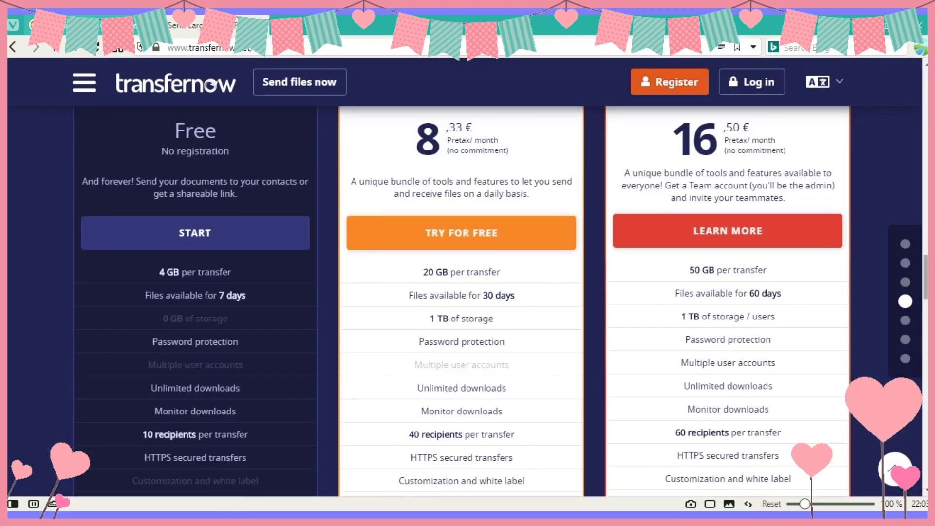
scroll(462, 292, up, 3)
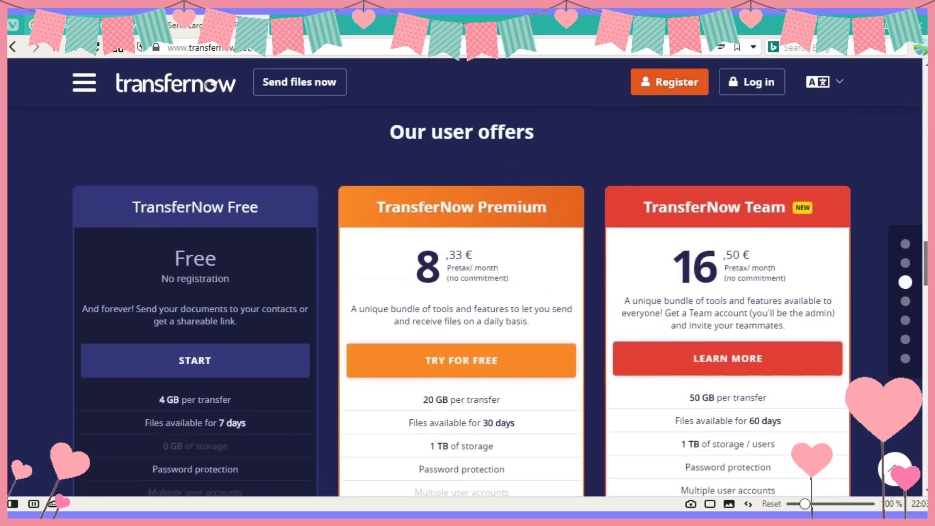
scroll(461, 292, down, 5)
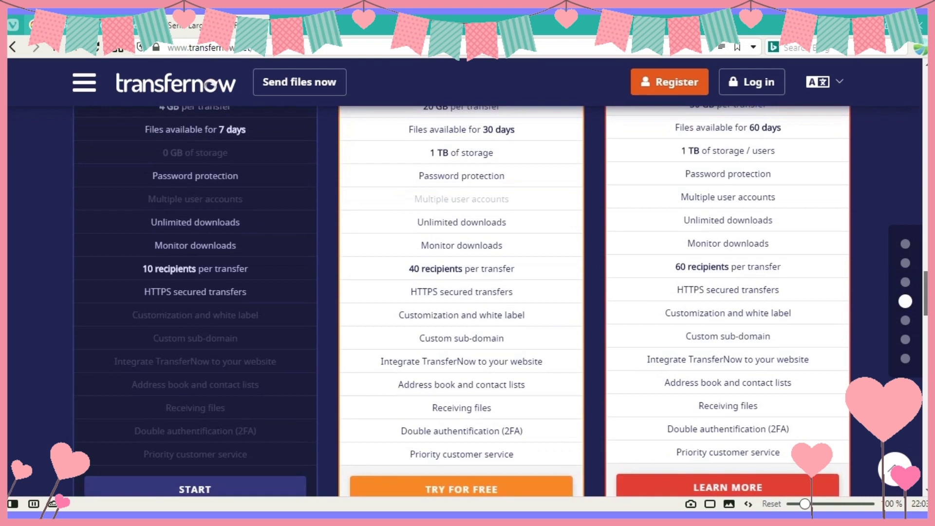
scroll(462, 301, down, 1)
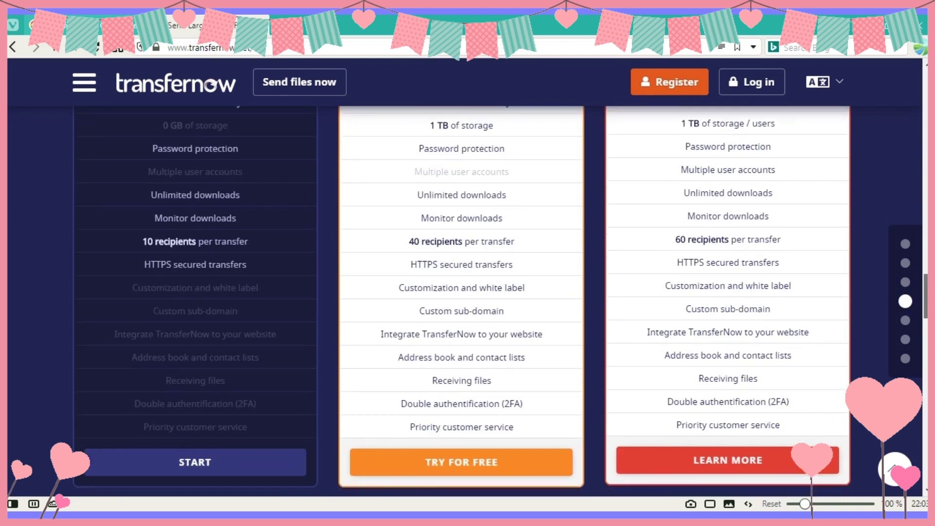
scroll(461, 292, up, 3)
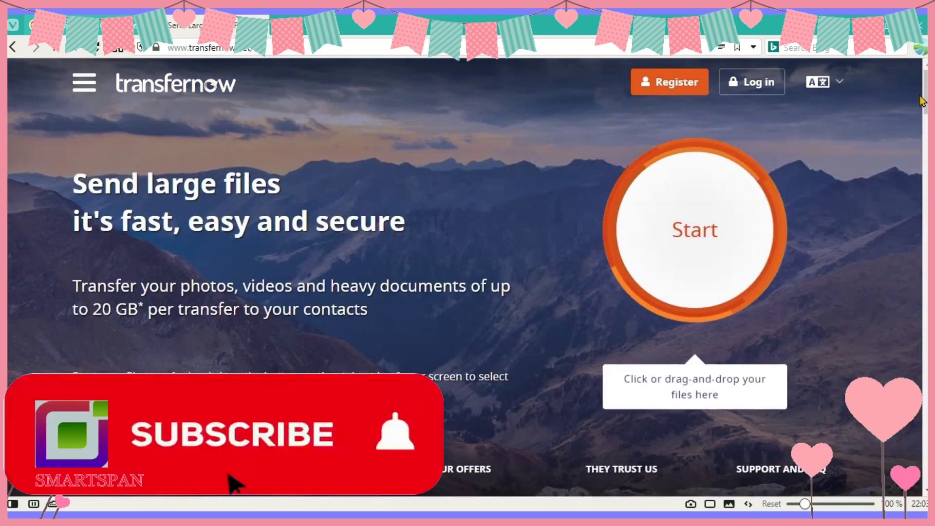
scroll(921, 101, down, 3)
scroll(465, 301, down, 5)
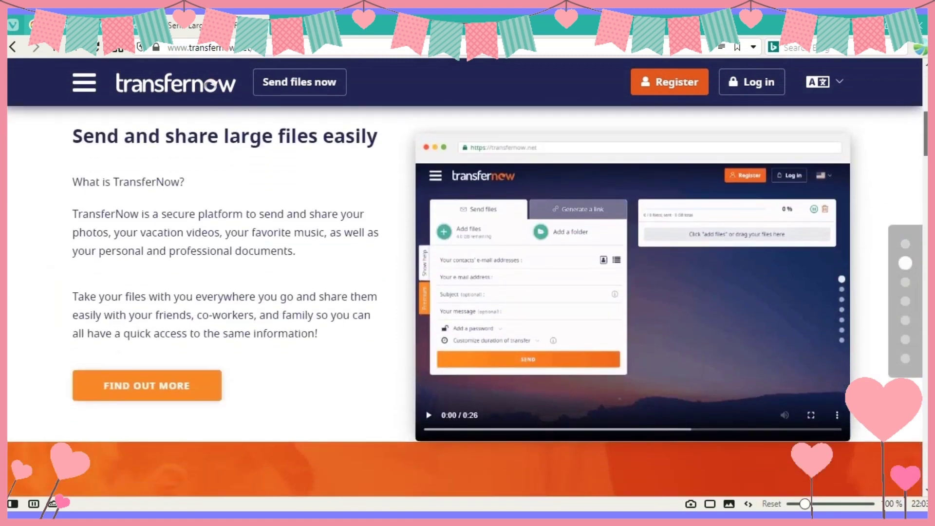
scroll(465, 293, down, 5)
scroll(465, 292, up, 14)
click(79, 83)
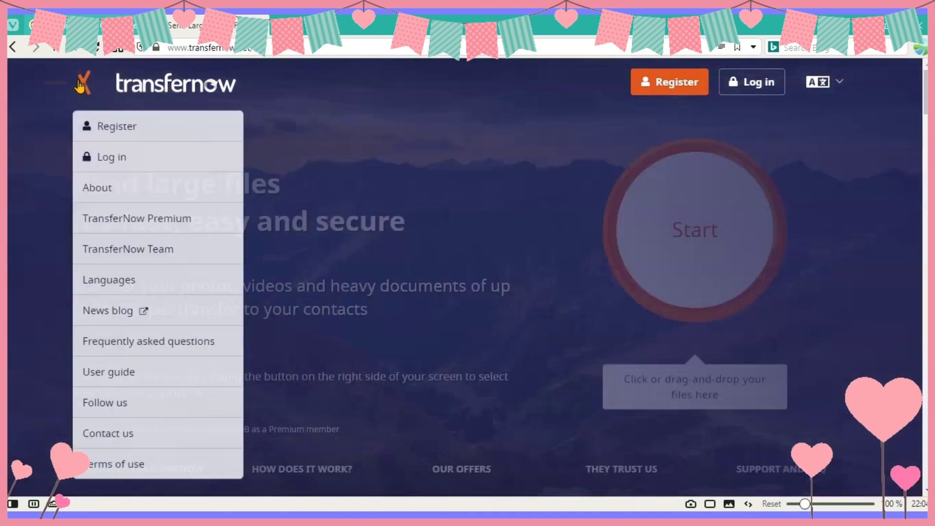
click(129, 134)
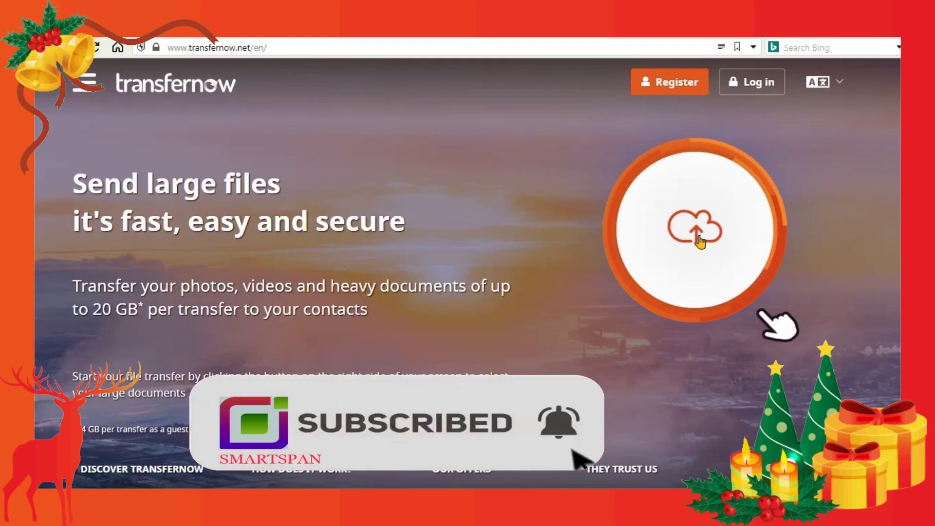
- Start a new transfer and settle on the Send files e-mail form after trying Generate a link
click(699, 239)
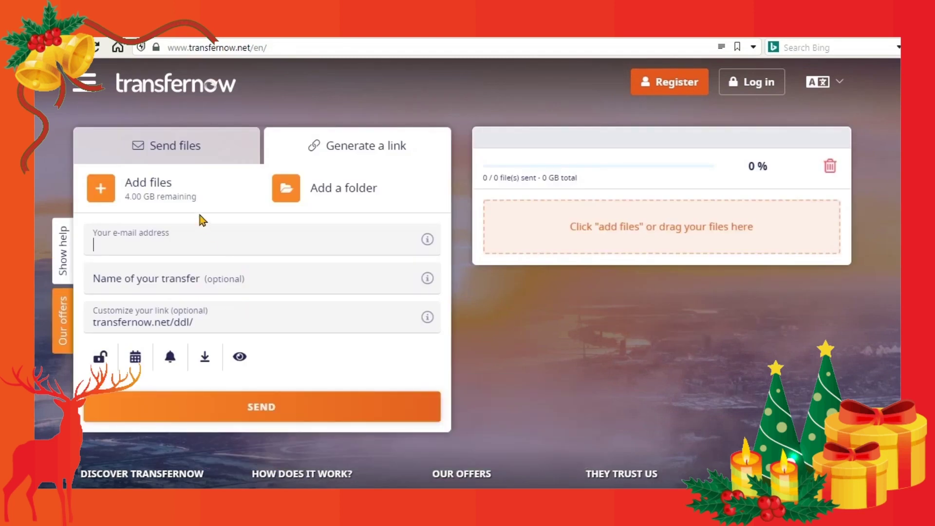
click(199, 148)
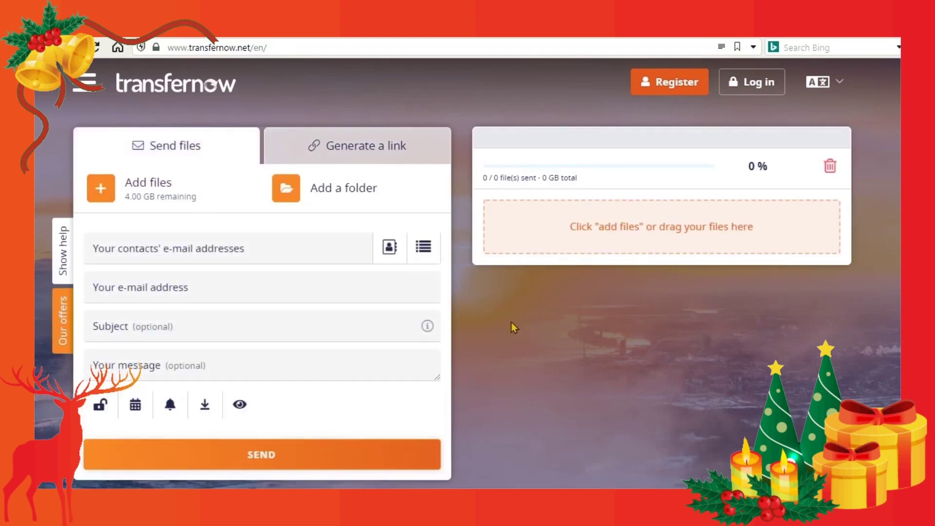
click(394, 146)
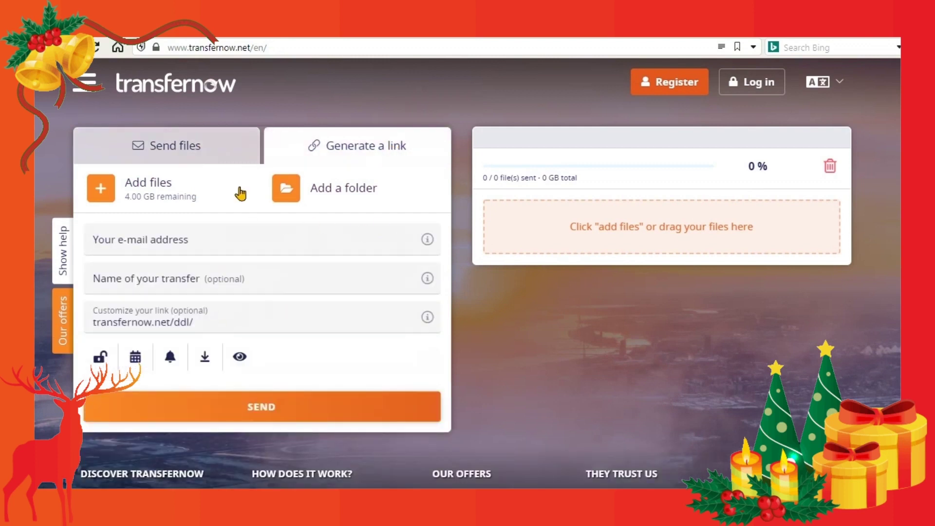
click(190, 155)
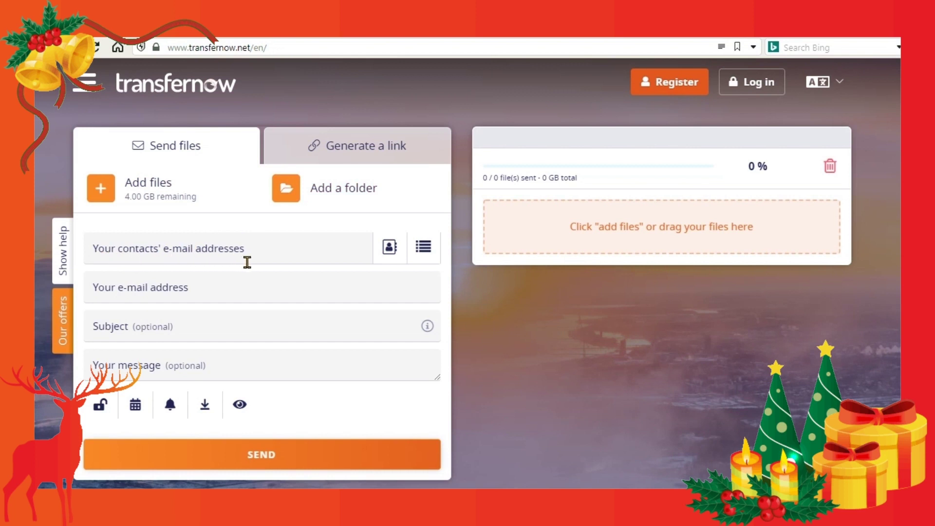
- Close the saved contact lists without adding any and switch to Generate a link mode
click(423, 250)
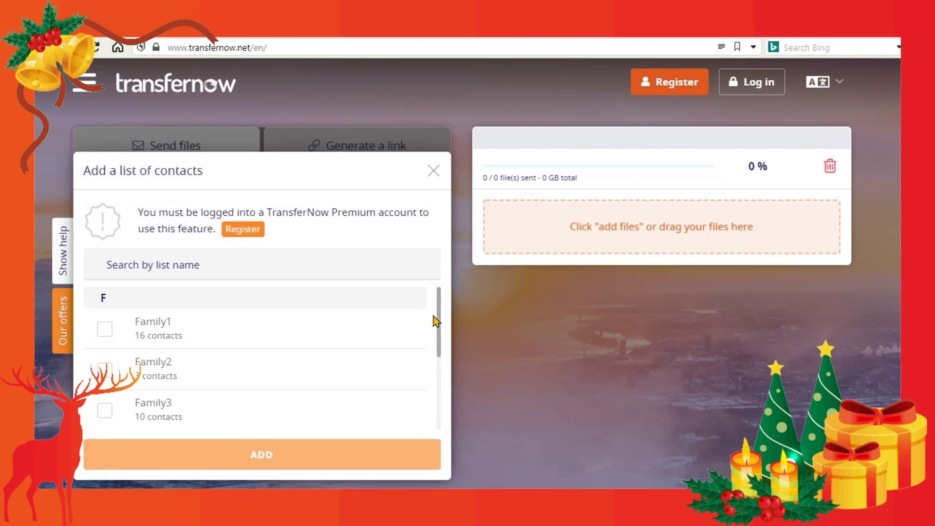
drag(438, 341, 438, 365)
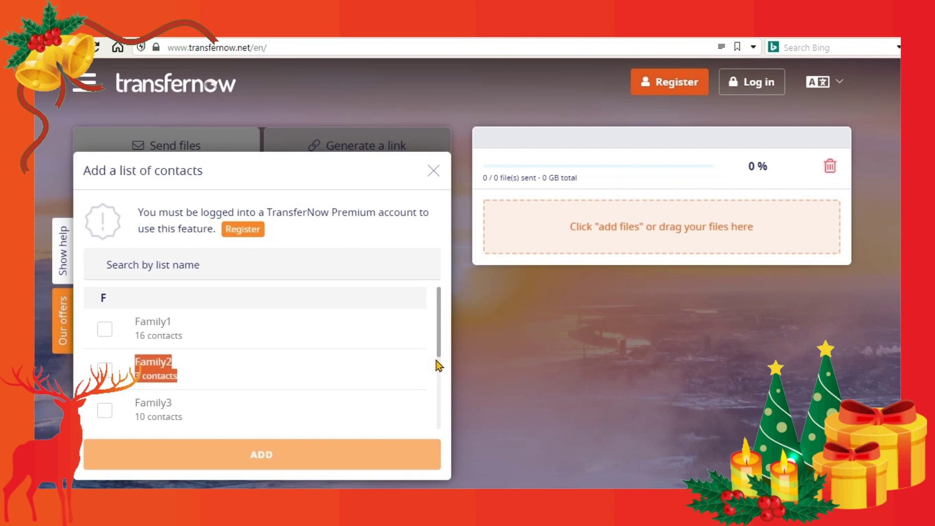
click(435, 172)
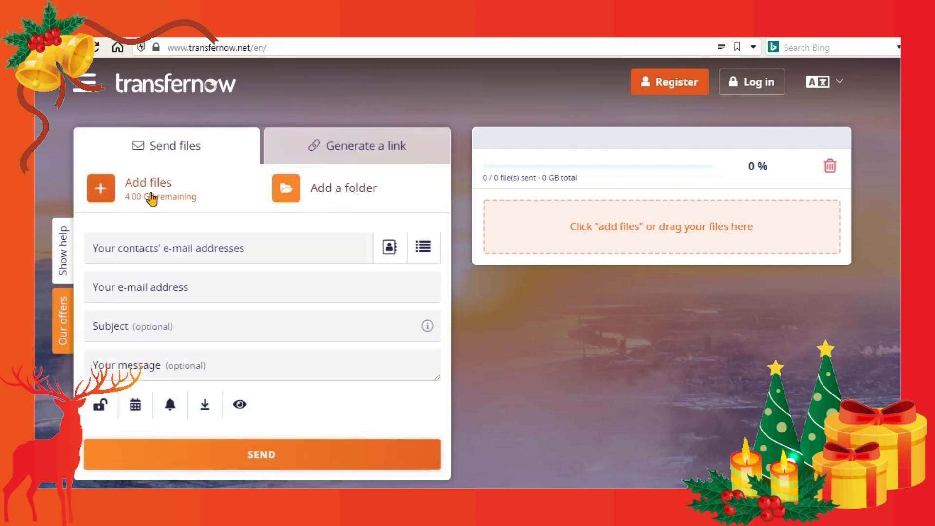
click(360, 153)
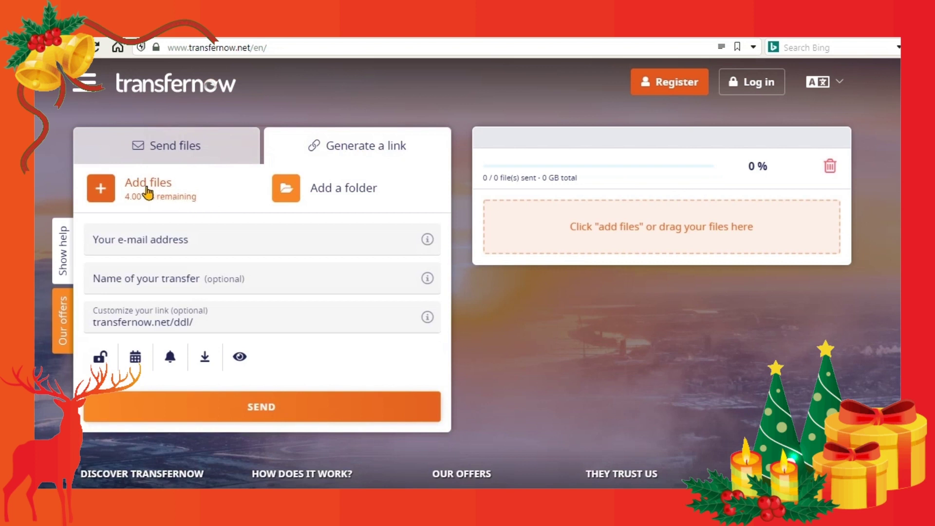
- Add FILE_TRANSFER.mp4 from Desktop > FILE_TRANSFER to the transfer
click(147, 194)
click(247, 213)
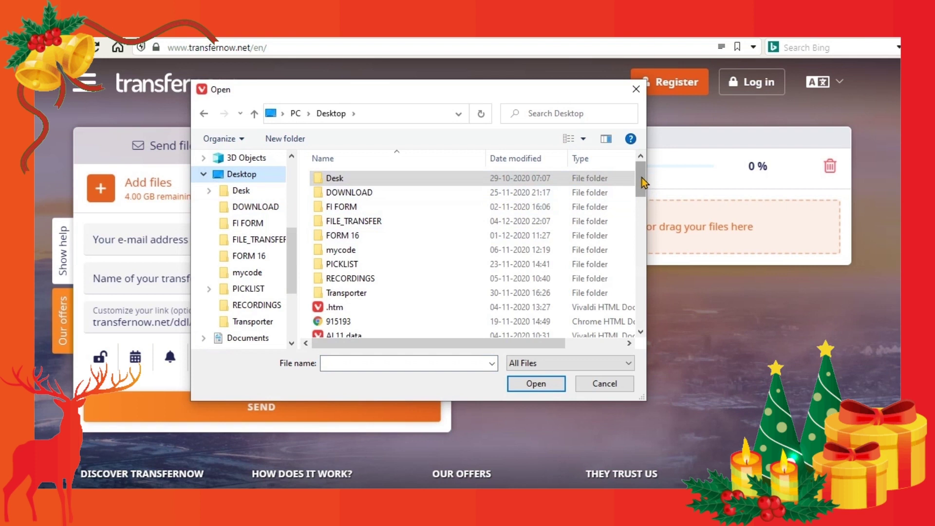
double_click(384, 223)
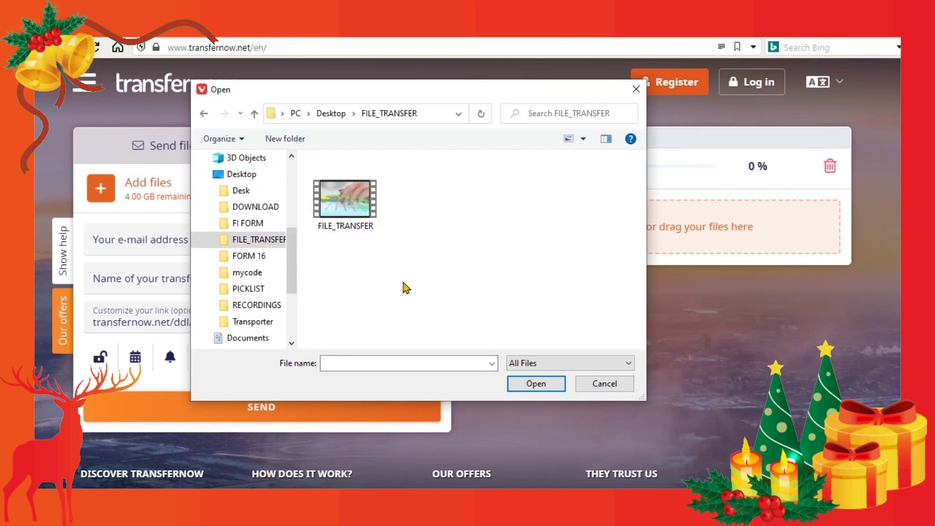
click(349, 215)
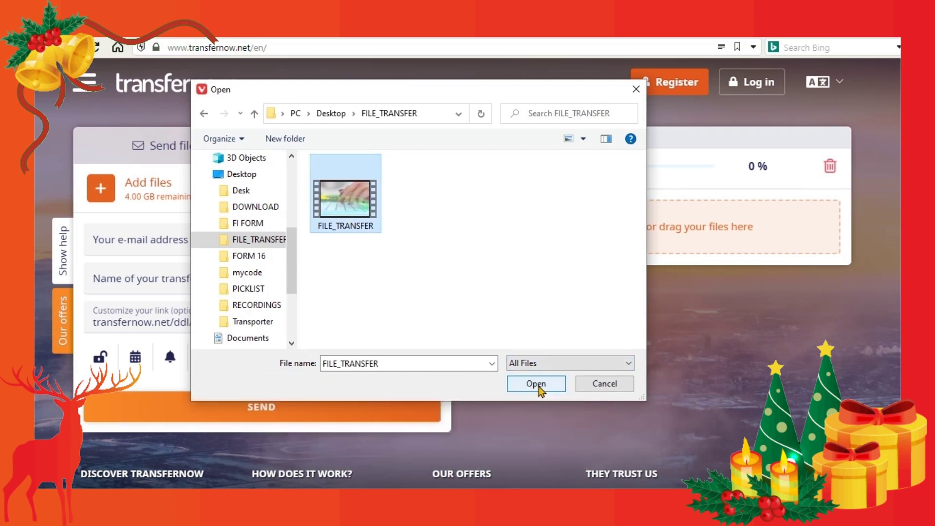
click(538, 384)
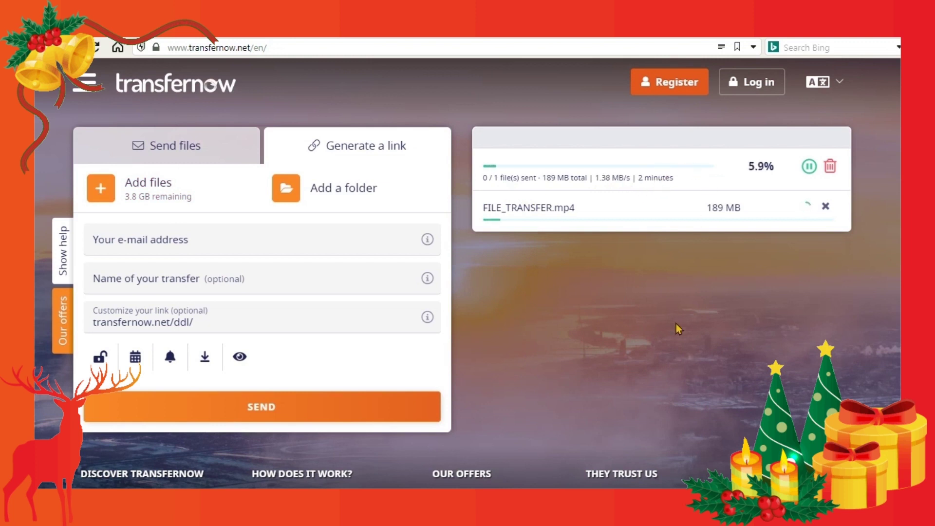
- Enter the transfer name 'Video File For' followed by the recipient's name
mouse_move(425, 246)
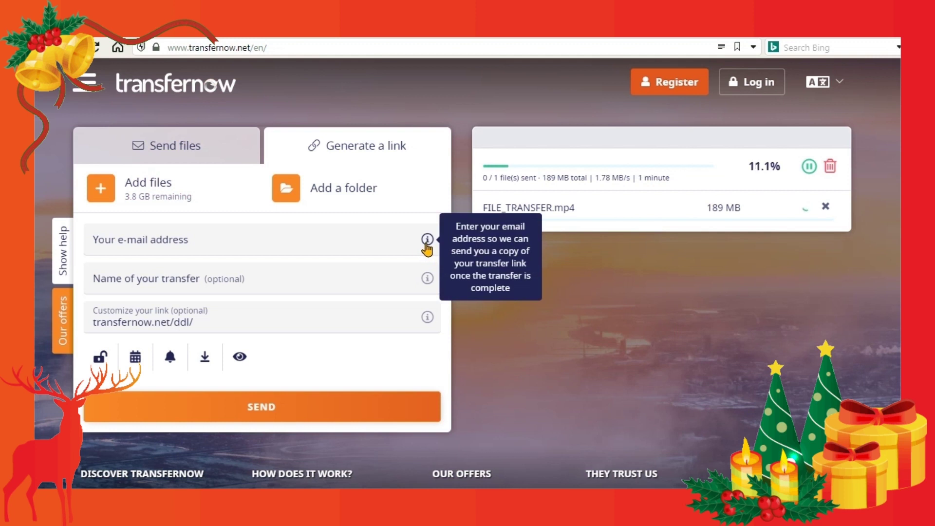
mouse_move(428, 283)
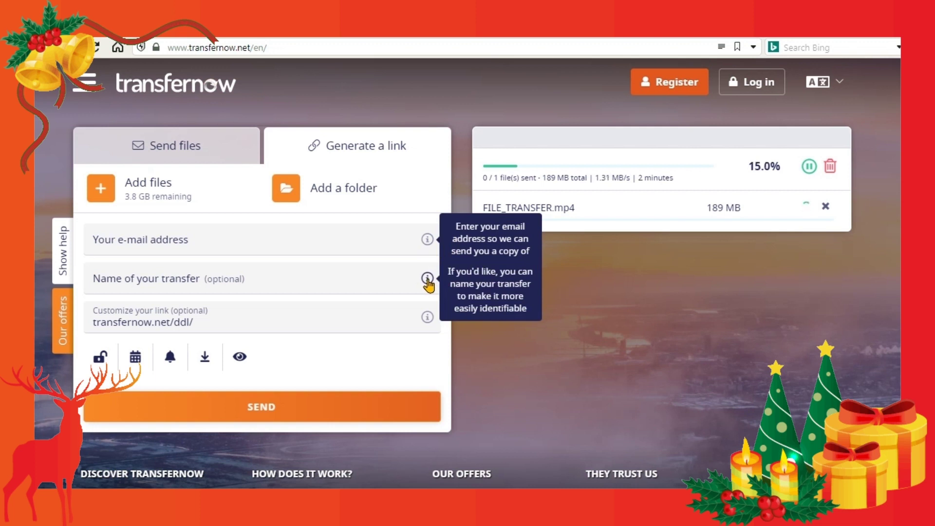
mouse_move(427, 316)
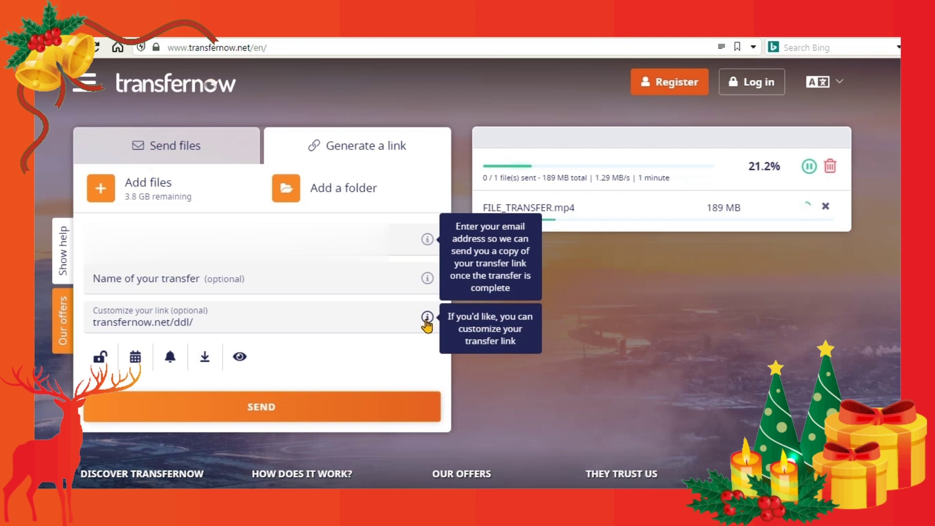
click(261, 277)
text(V)
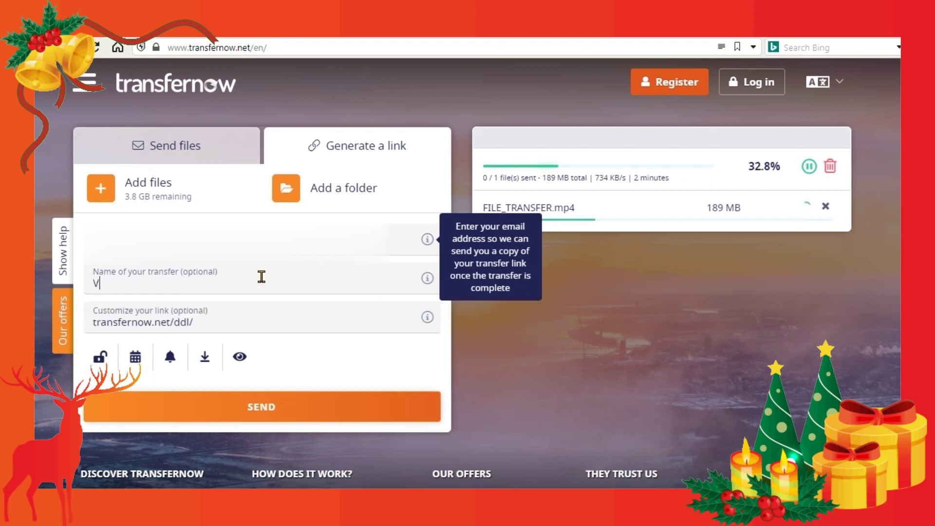
text(ideo Fi)
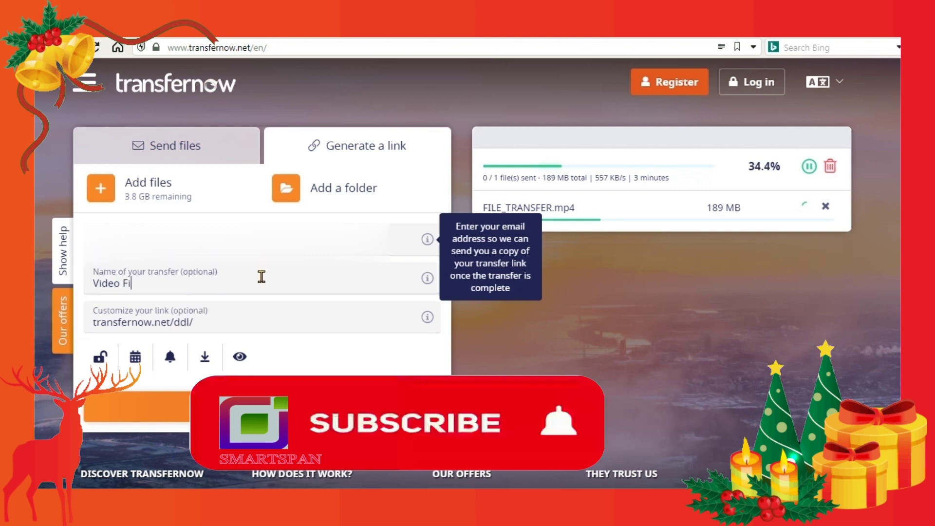
text(le For)
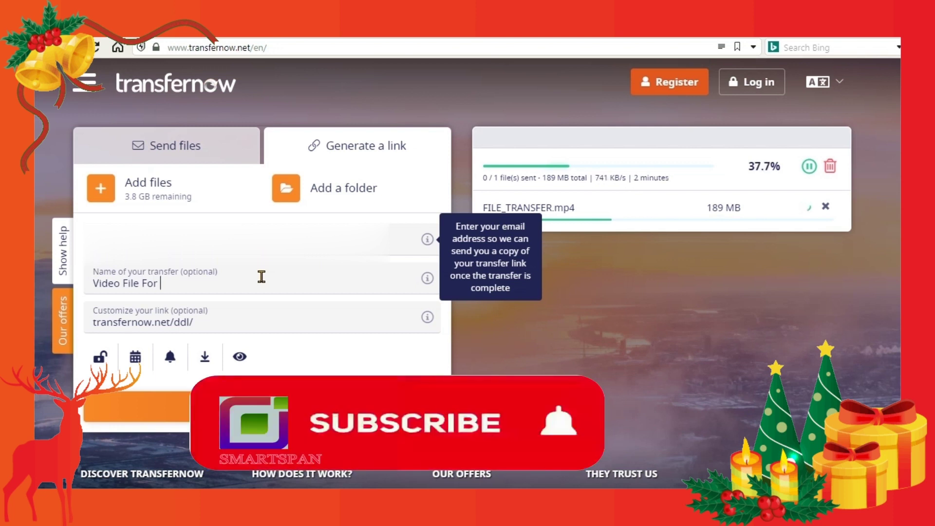
text( Justin)
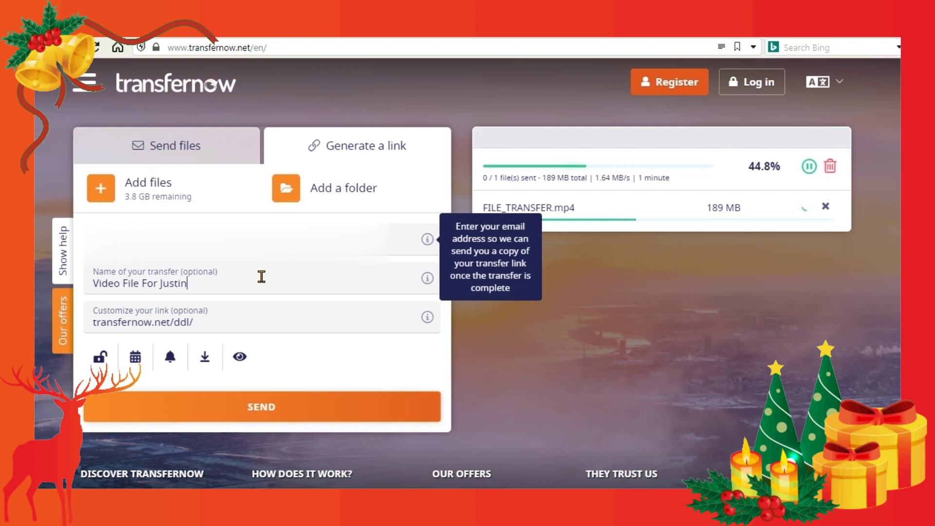
click(236, 320)
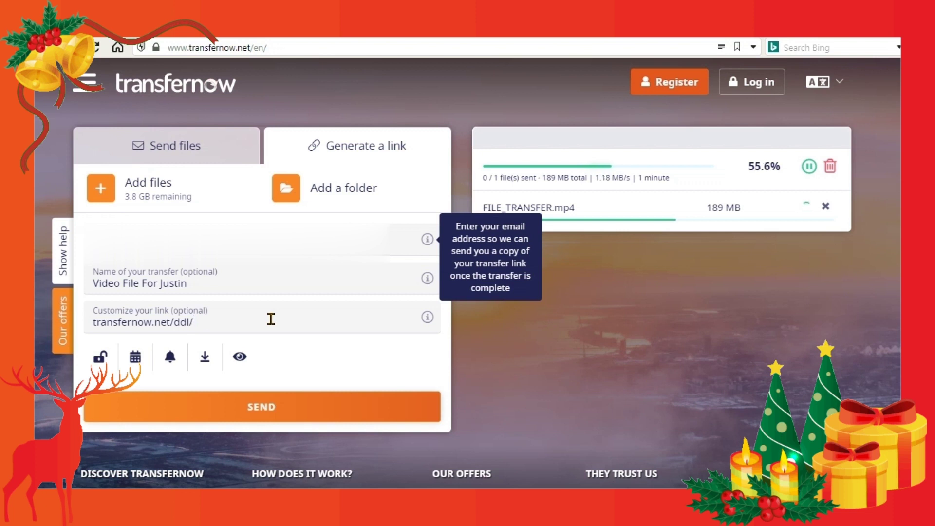
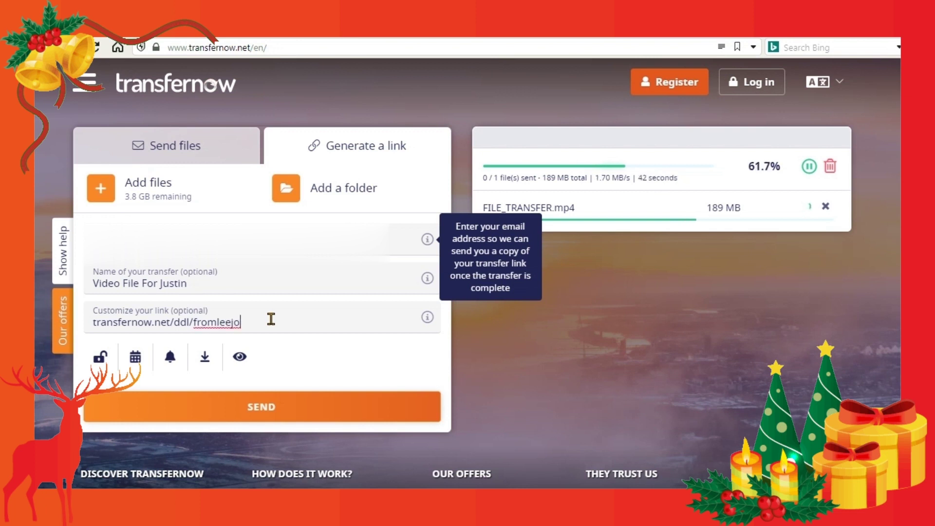
click(348, 348)
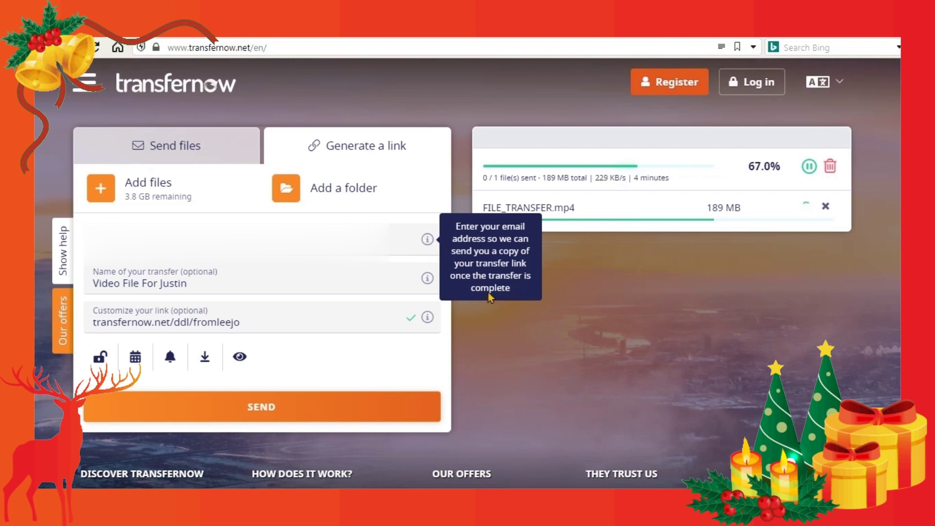
mouse_move(427, 280)
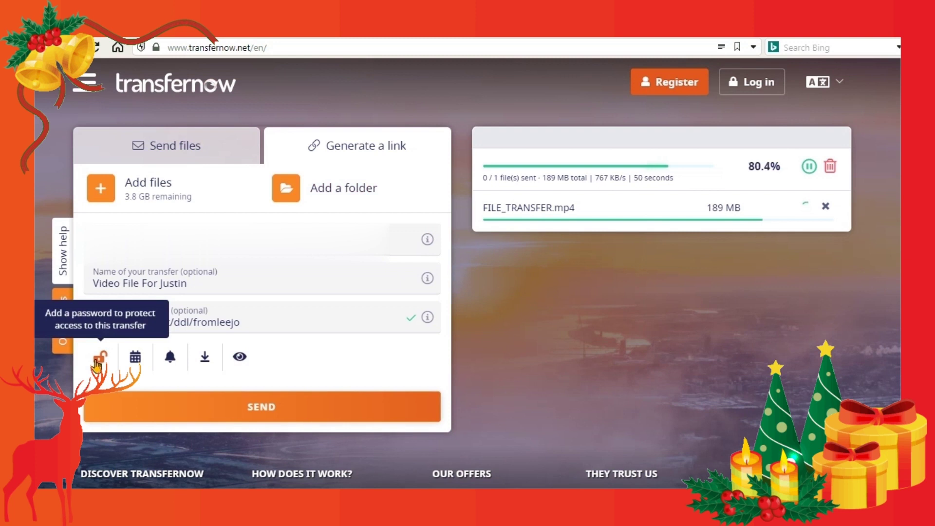
- Add a password to the transfer via the padlock option and save it
click(98, 362)
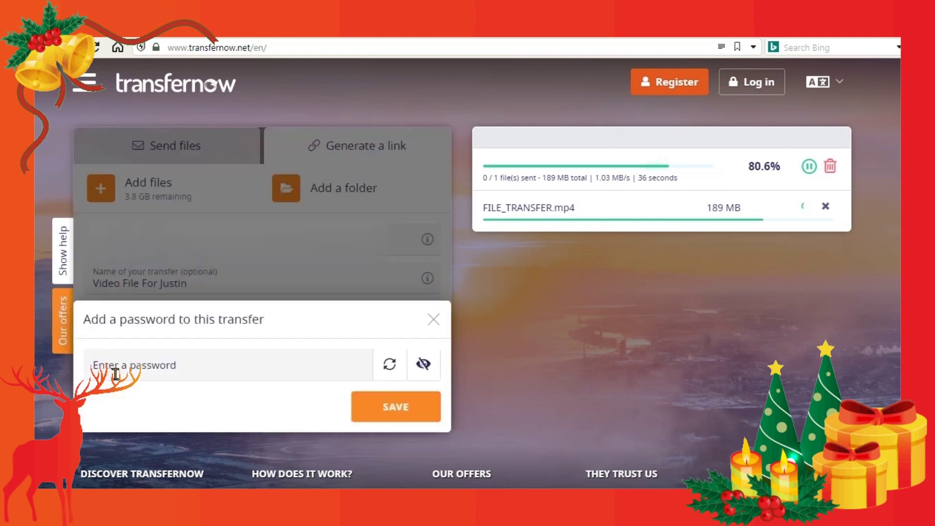
click(199, 367)
text(12345)
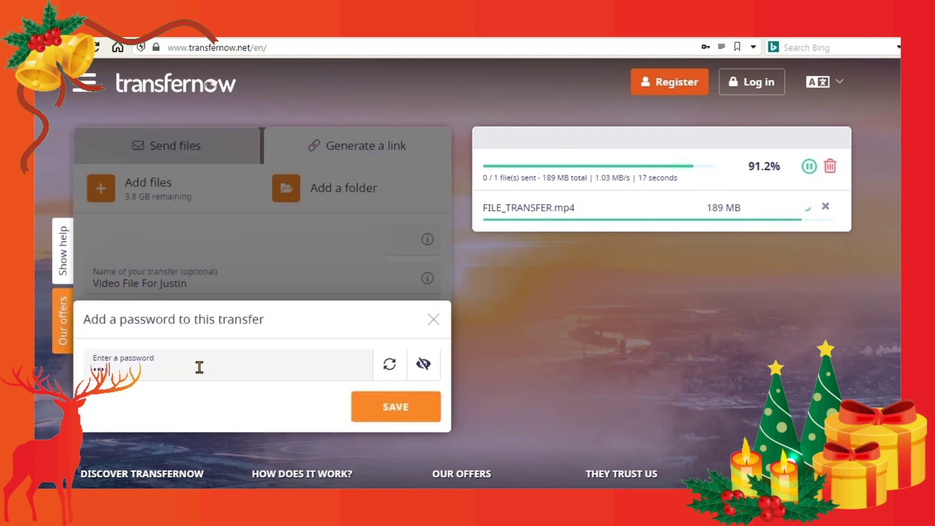
click(391, 416)
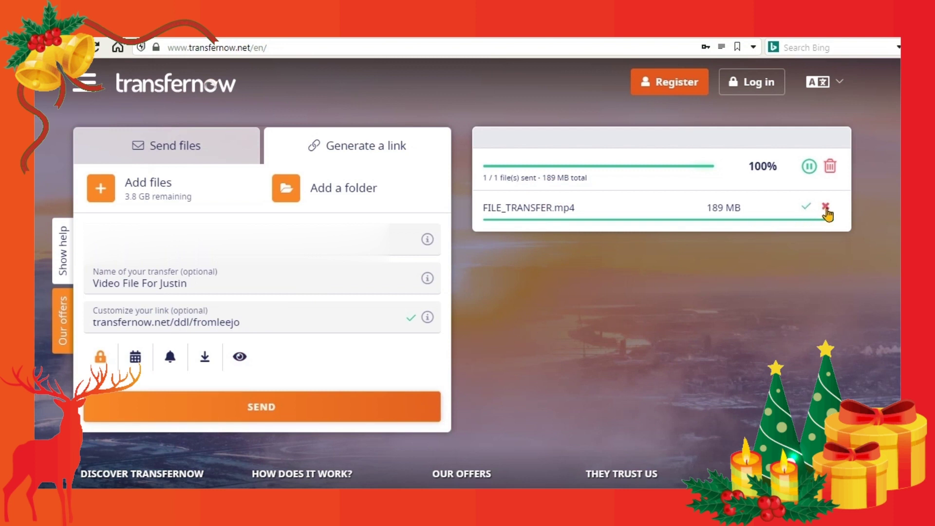
- Send the transfer, decline the browser's save-password prompt, rate five stars and copy the link
click(271, 413)
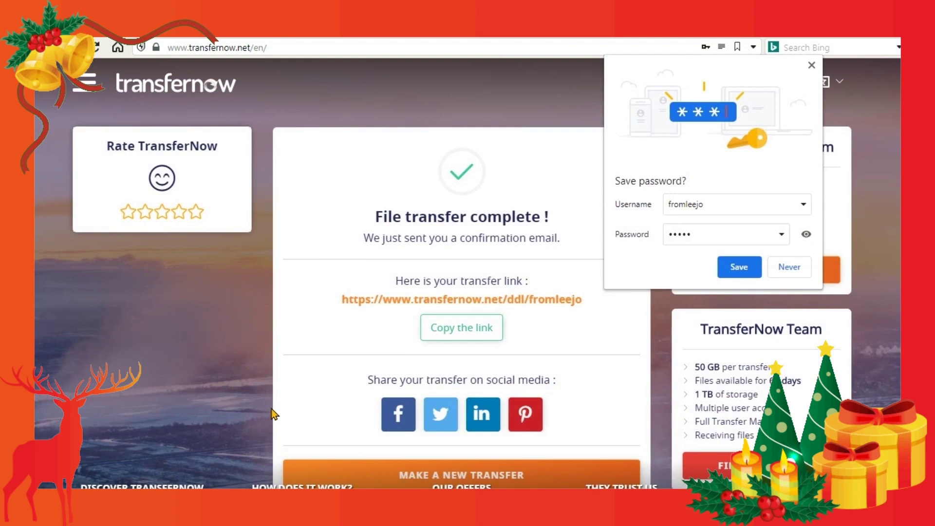
click(788, 267)
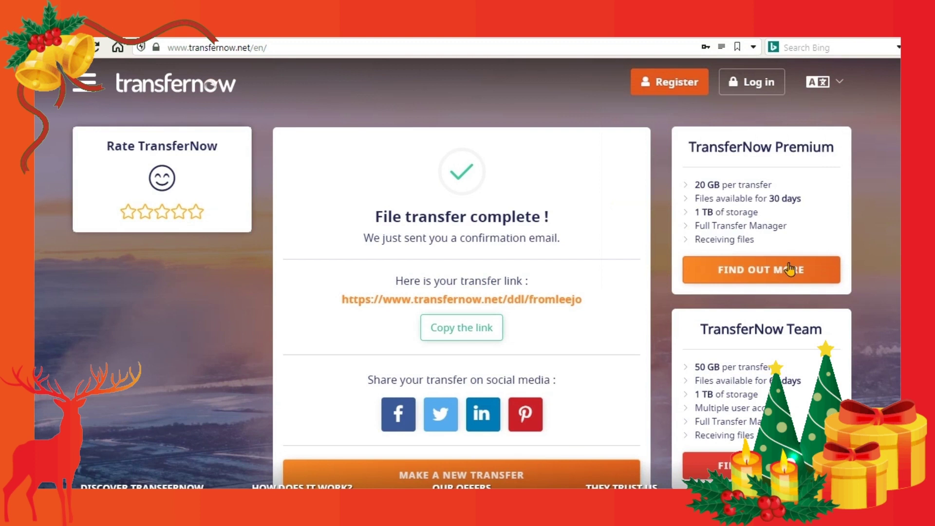
click(162, 212)
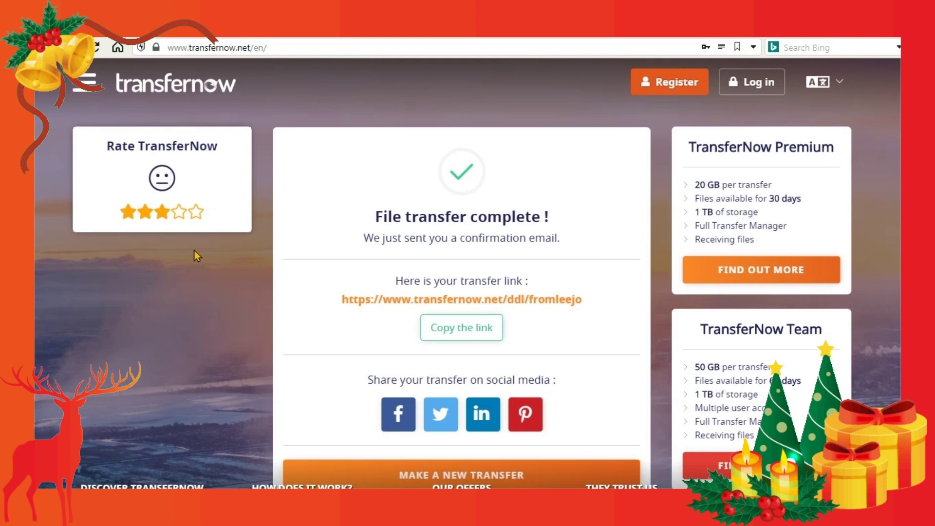
click(196, 211)
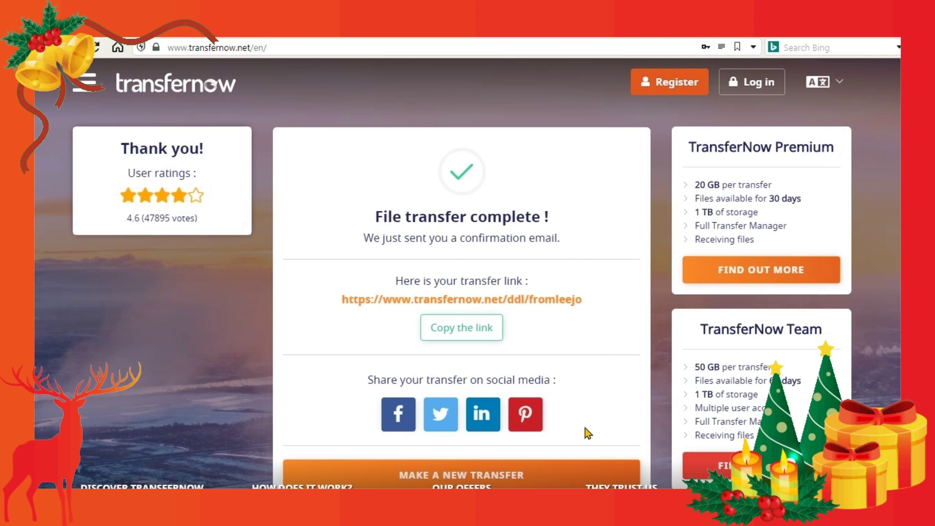
click(453, 328)
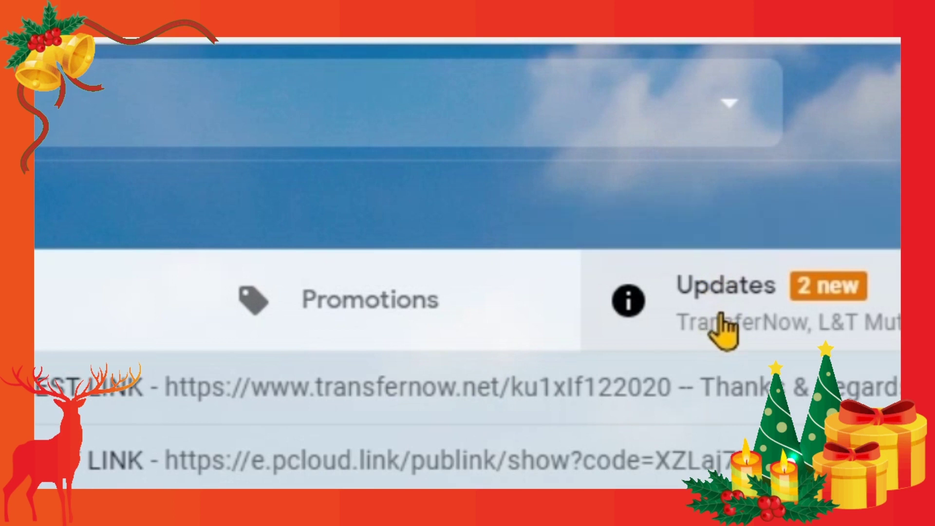
- Open the 'have been sent successfully' email from Gmail's Updates category
click(724, 326)
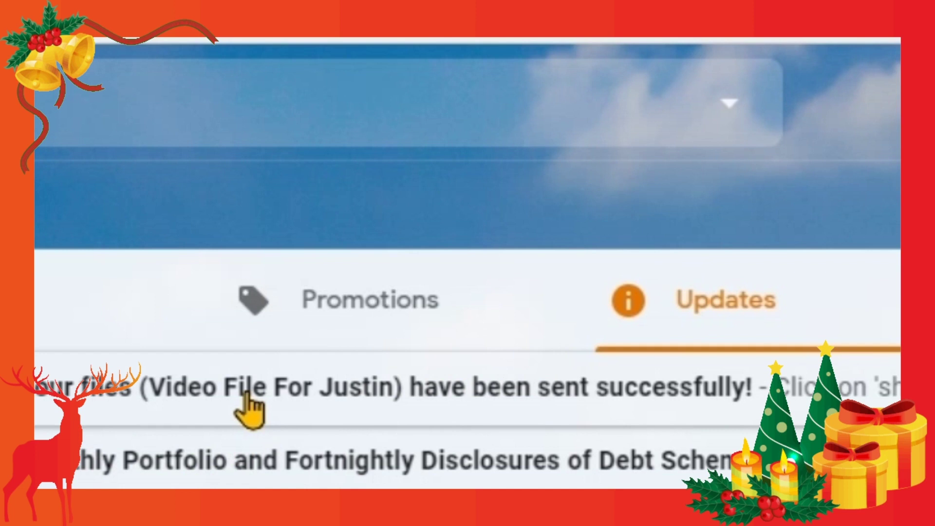
click(246, 398)
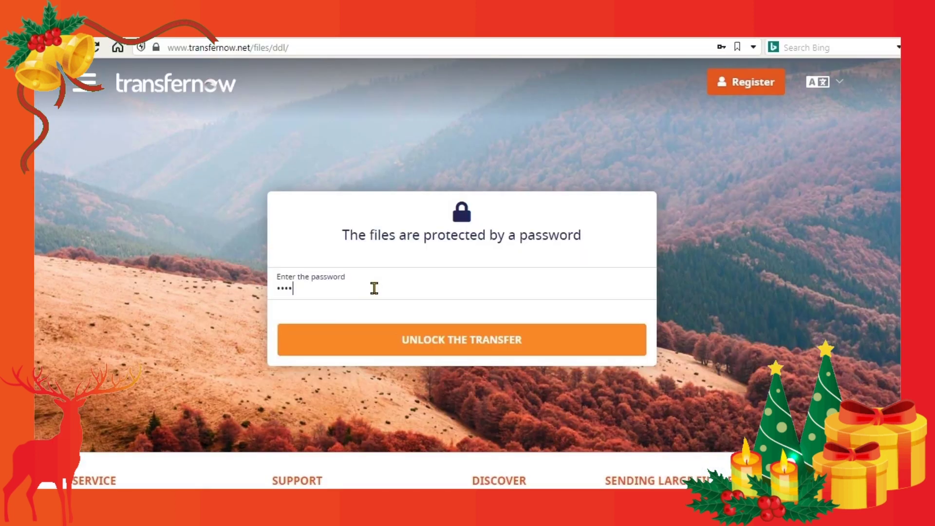
- Enter the transfer password to unlock it, declining the browser's password-update prompt
text(•)
click(434, 341)
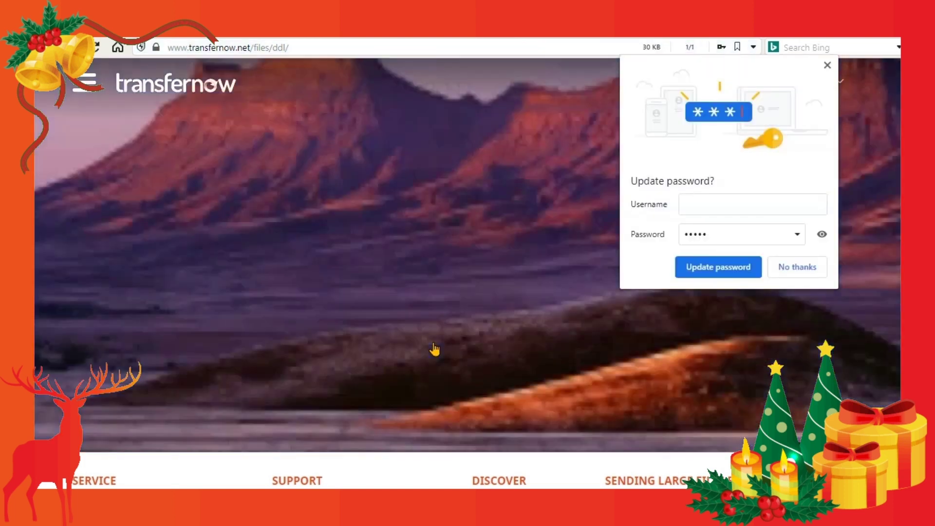
click(804, 267)
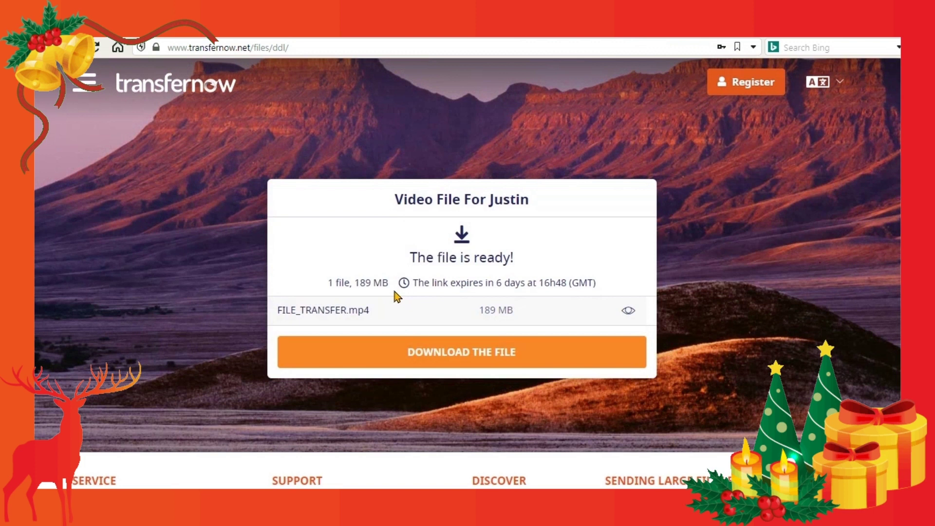
- Preview the video, then download FILE_TRANSFER.mp4 to the default download location
click(629, 314)
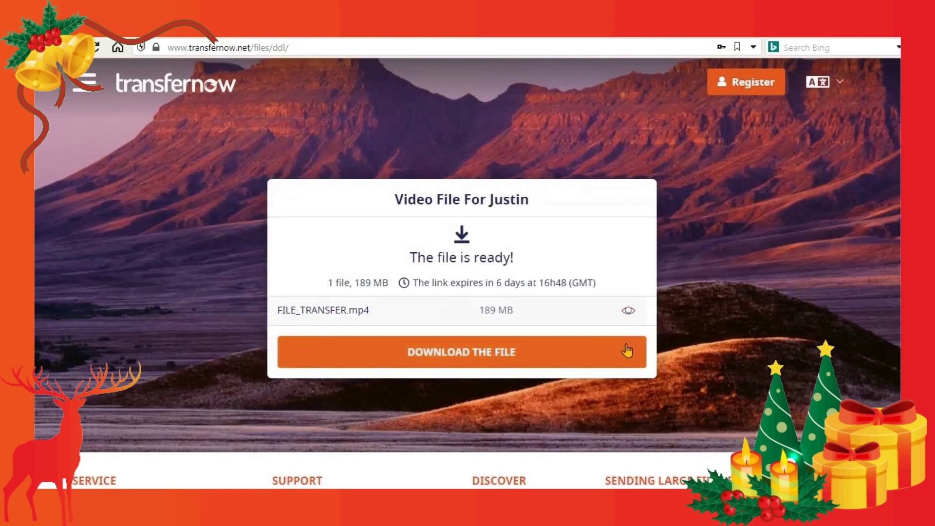
click(484, 357)
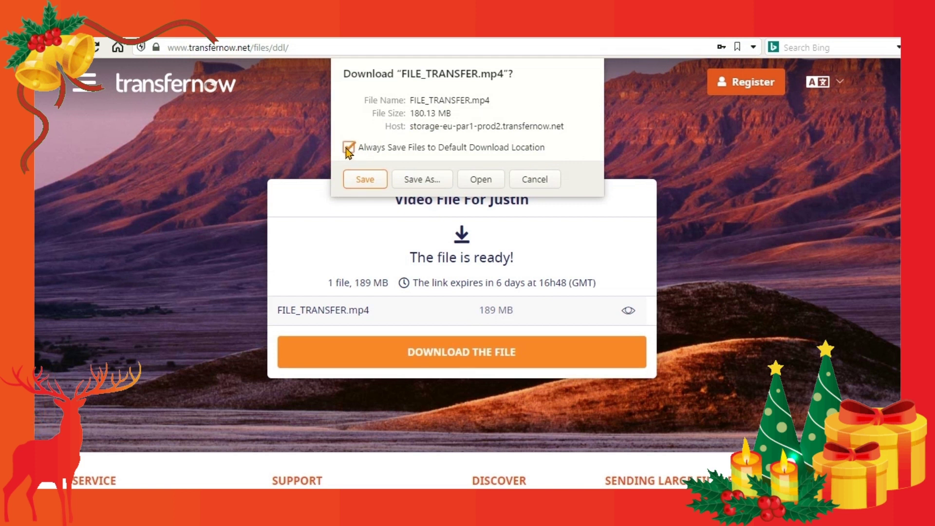
click(365, 182)
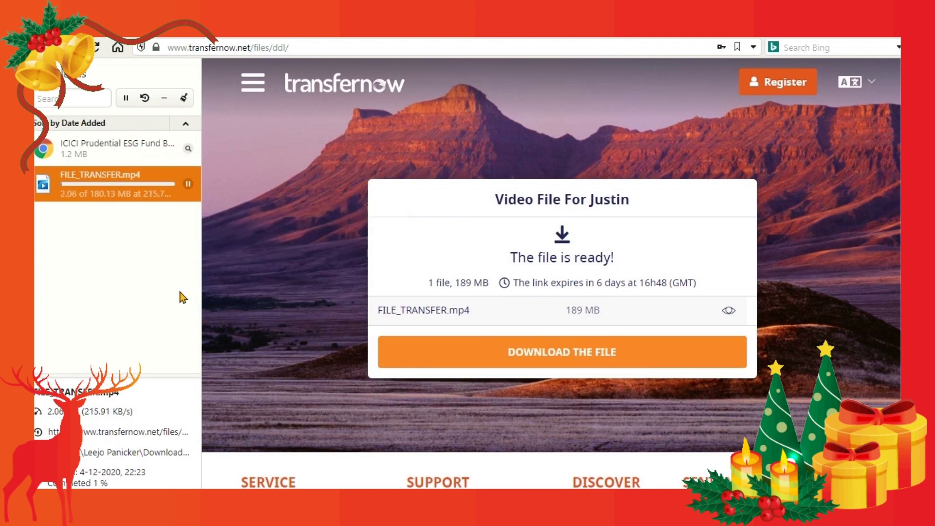
- Open the FILE_TRANSFER.mp4 preview and subscribe to the SMARTSPAN channel it shows
click(727, 313)
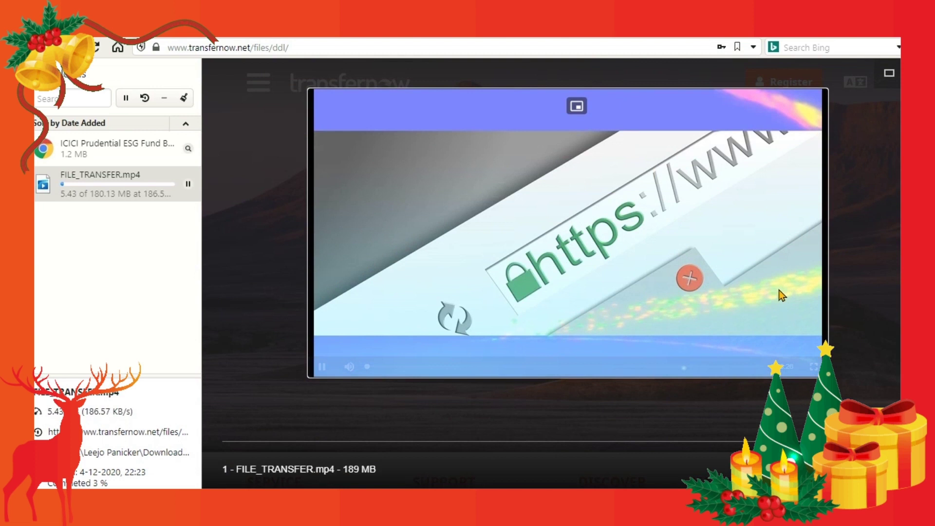
mouse_move(565, 318)
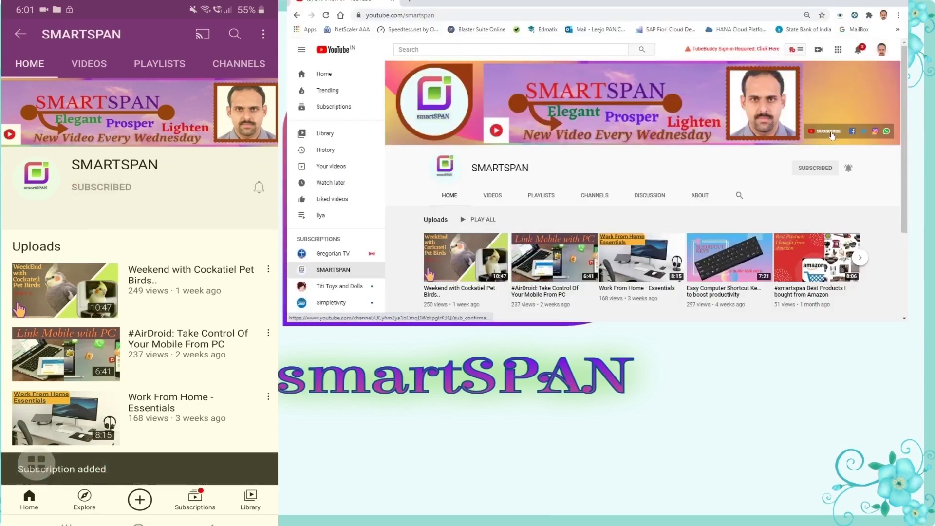
click(831, 133)
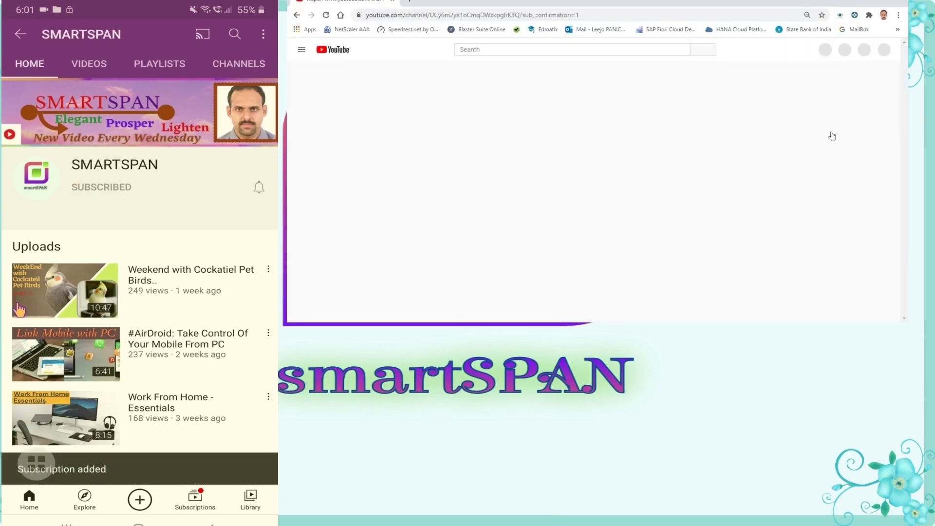